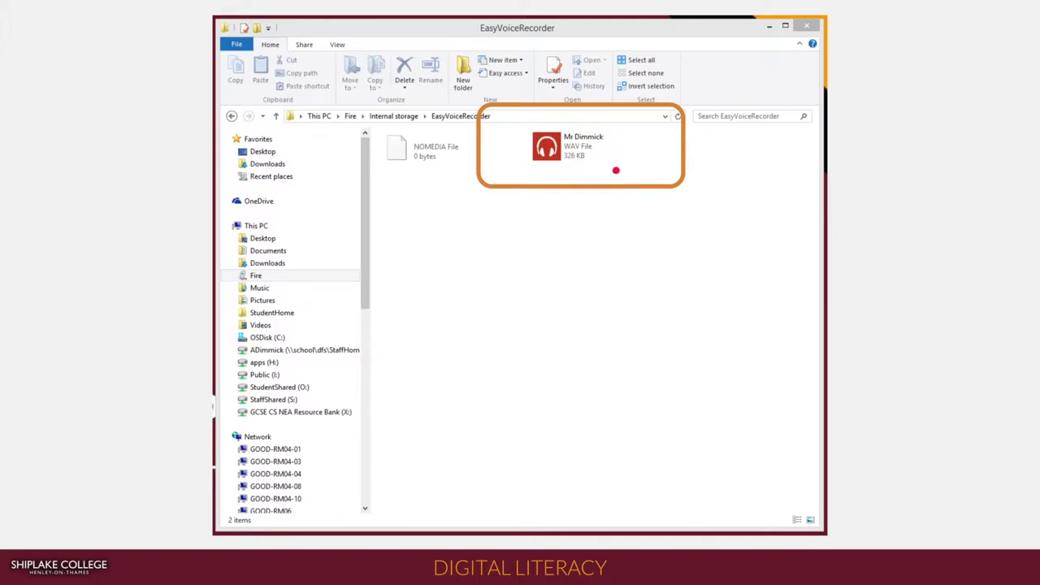
- Bring up the copy options for the recorded WAV in the EasyVoiceRecorder folder
right_click(569, 146)
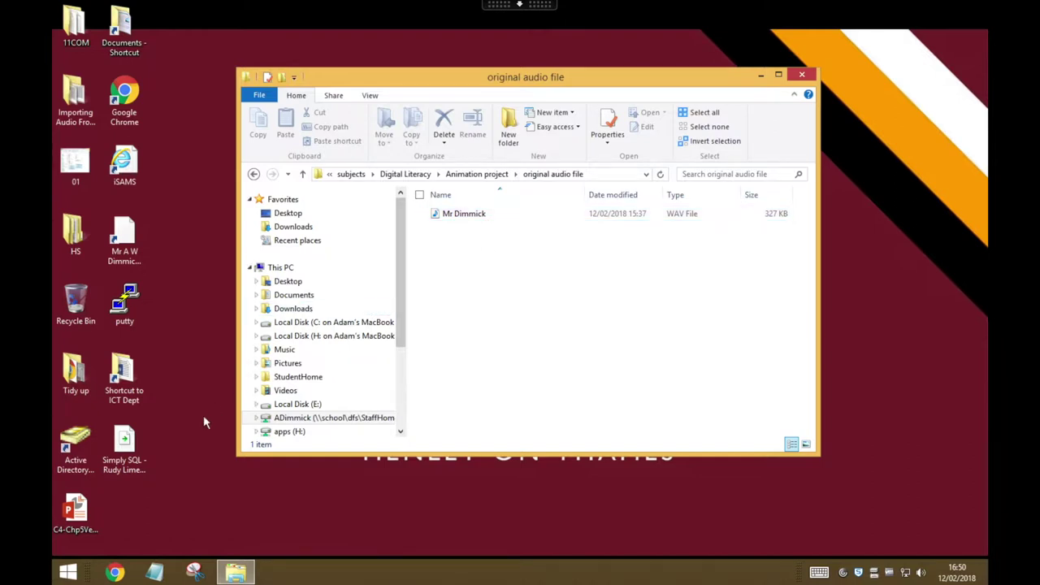
- Launch Audacity by searching 'aud' from the Windows Start screen
left_click(73, 572)
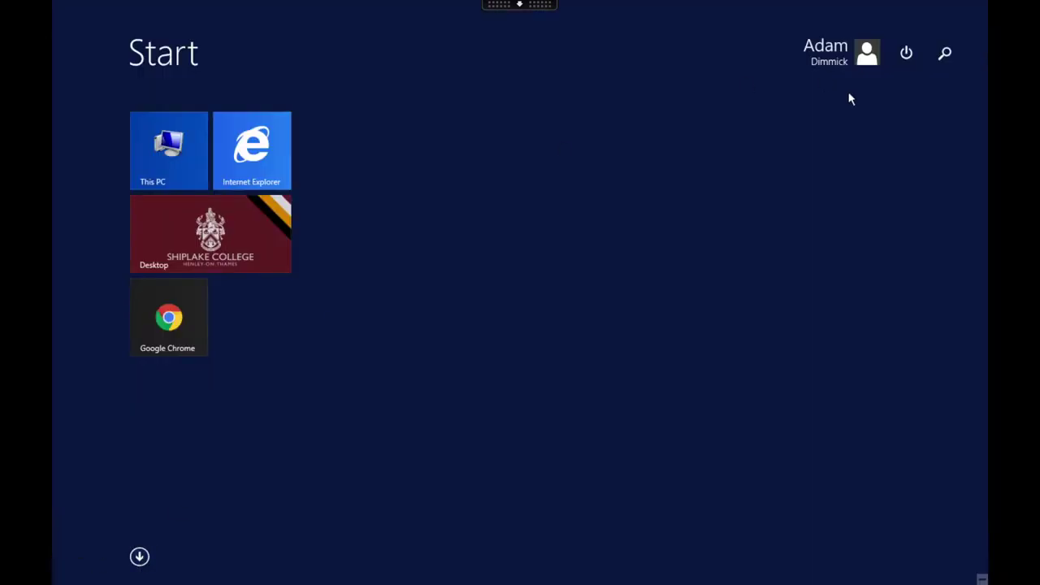
left_click(944, 54)
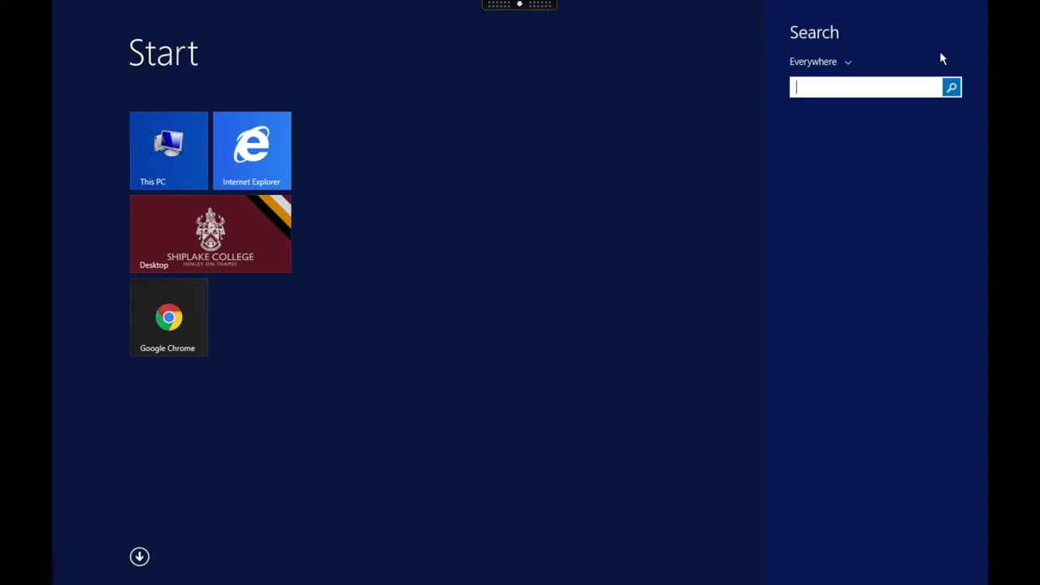
type("audacity")
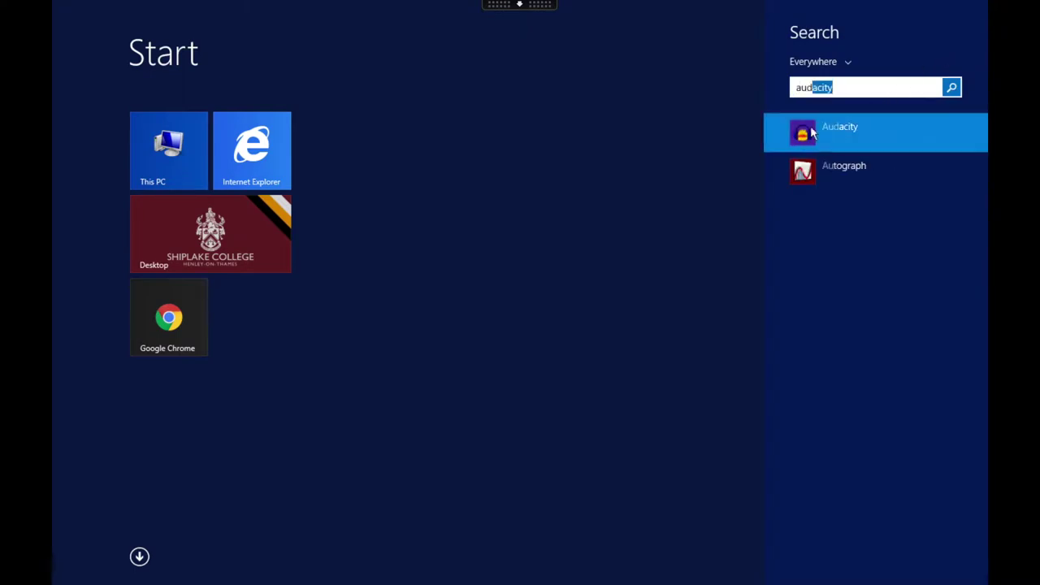
left_click(865, 130)
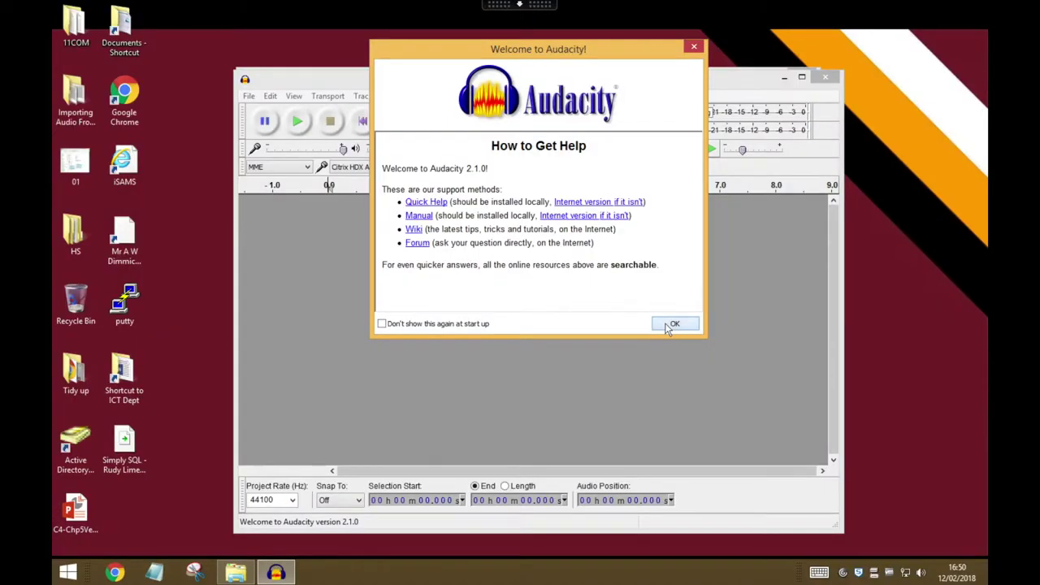
- Import the recorded WAV into Audacity as a copied mono 16000 Hz track
left_click(673, 324)
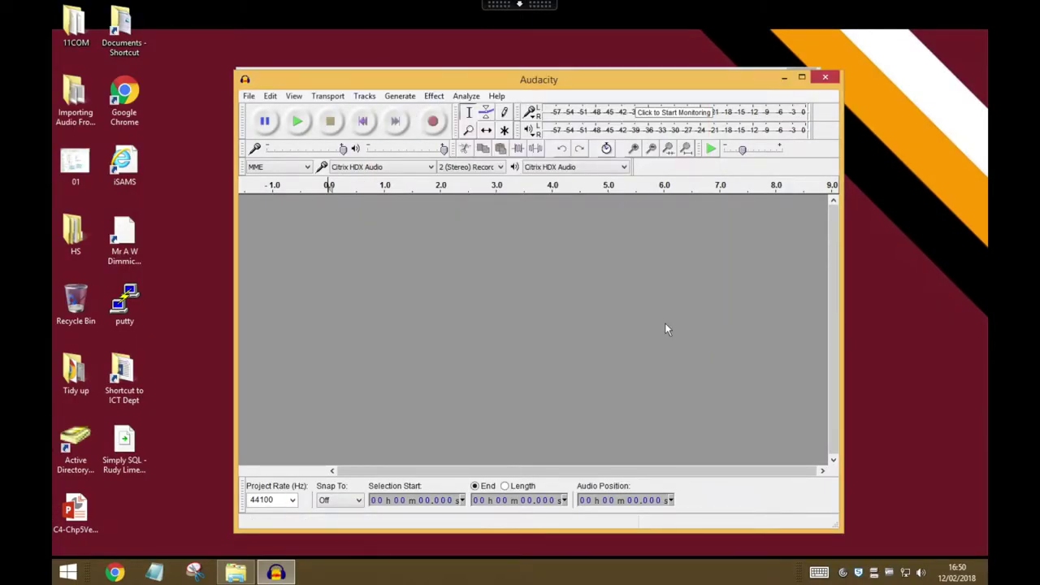
left_click(248, 96)
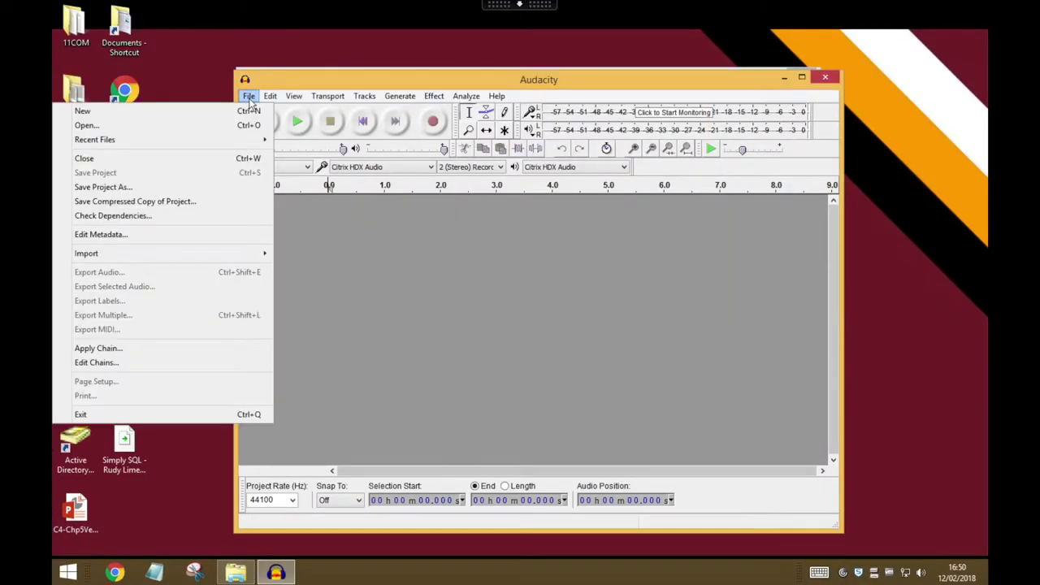
left_click(245, 128)
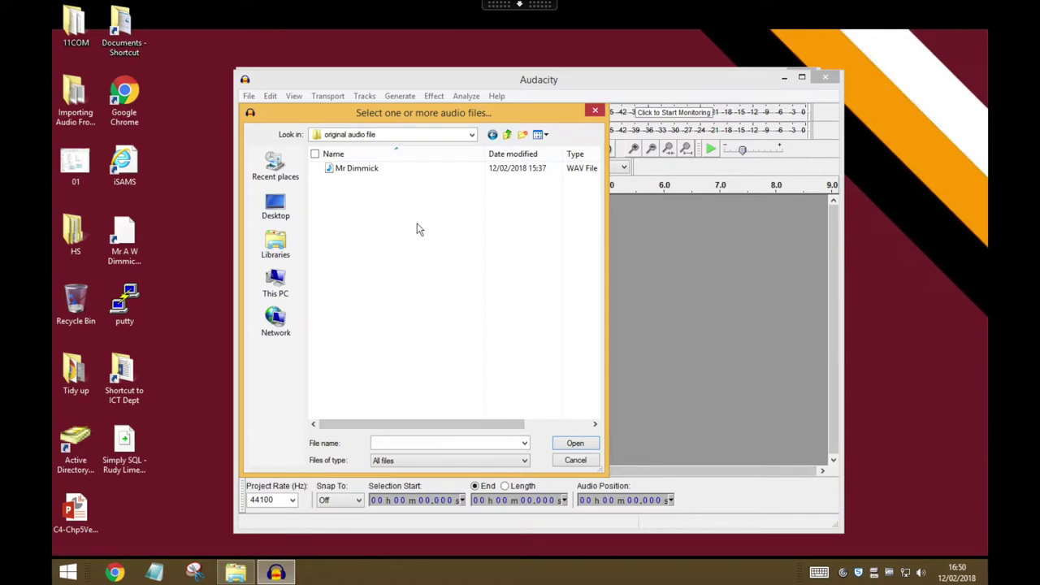
double_click(400, 169)
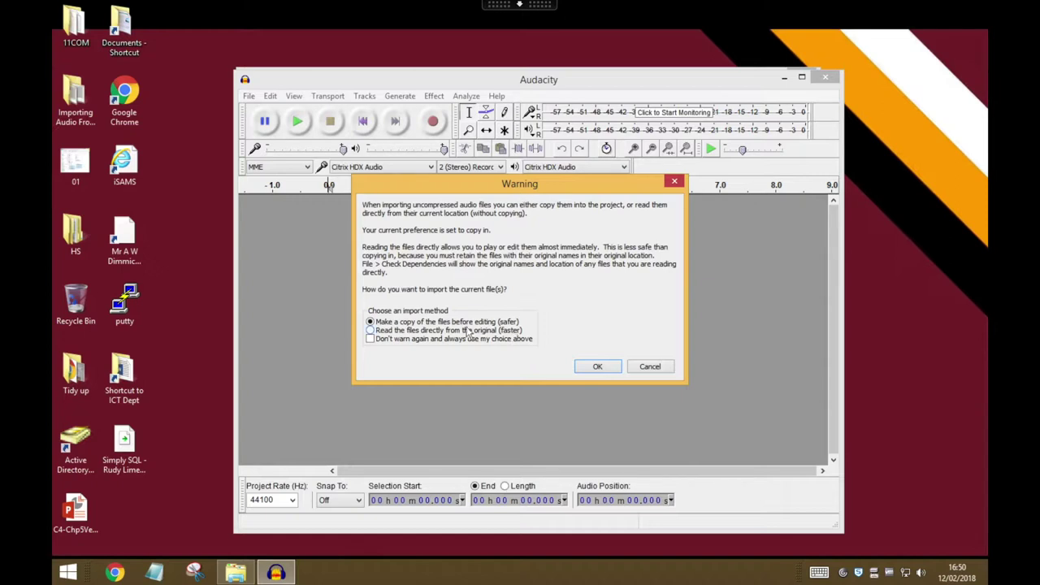
left_click(599, 366)
- Maximize Audacity and make trial selections to locate the first phrase starting at 1.47 s
key("super+Up")
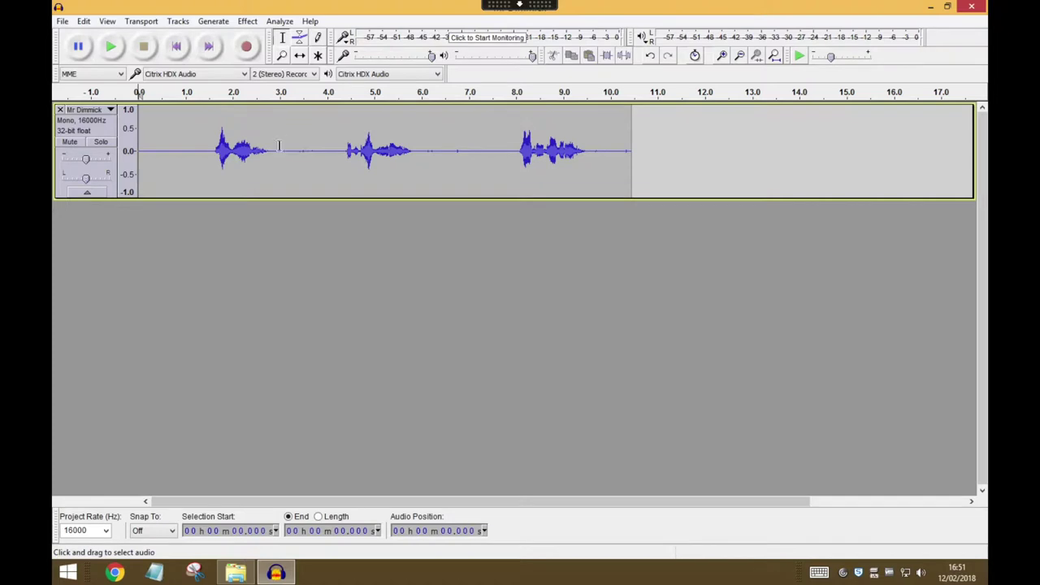
left_click_drag(276, 151, 344, 154)
left_click(338, 196)
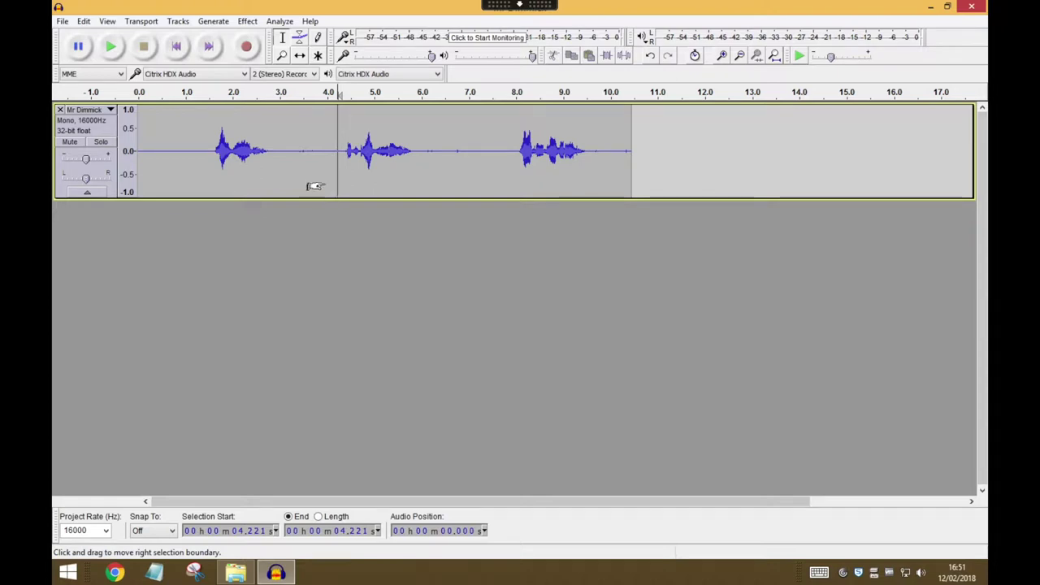
left_click(209, 154)
left_click_drag(216, 156, 272, 154)
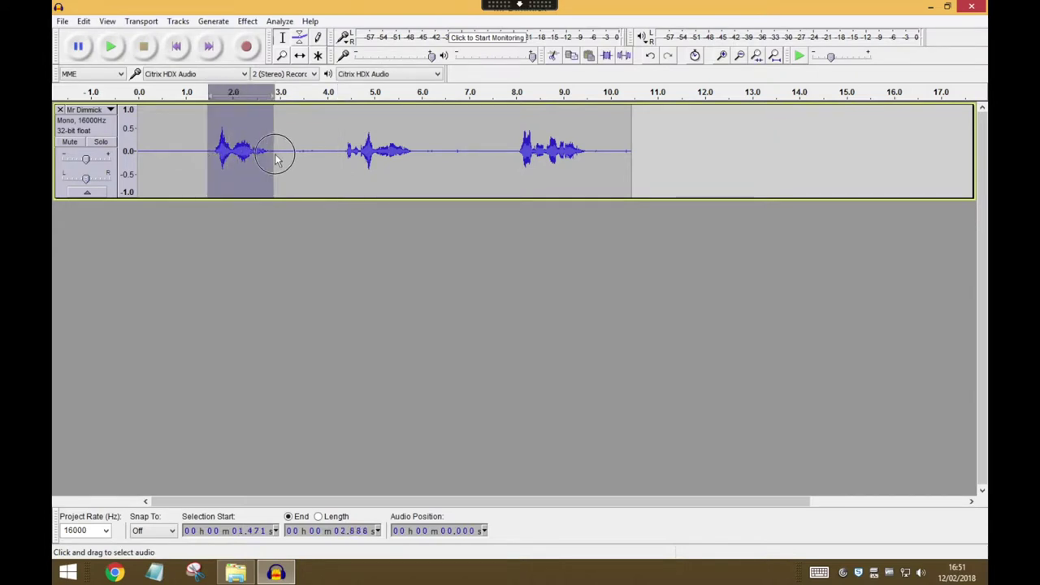
left_click(341, 155)
- Test-select the second and third phrases, then select the first phrase, about 1.5–2.8 s
left_click_drag(364, 157, 413, 158)
left_click_drag(517, 154, 593, 157)
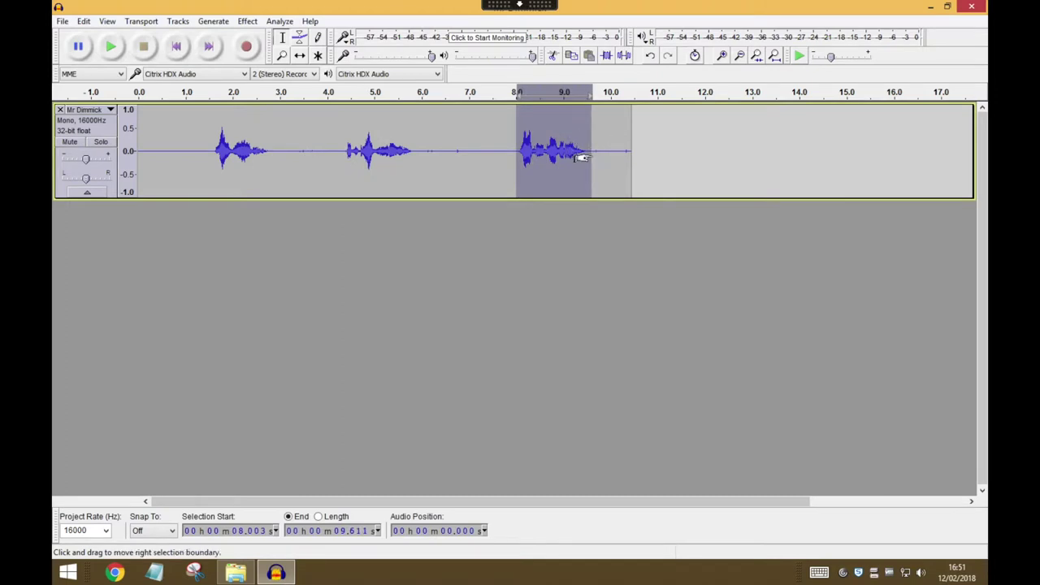
left_click(496, 272)
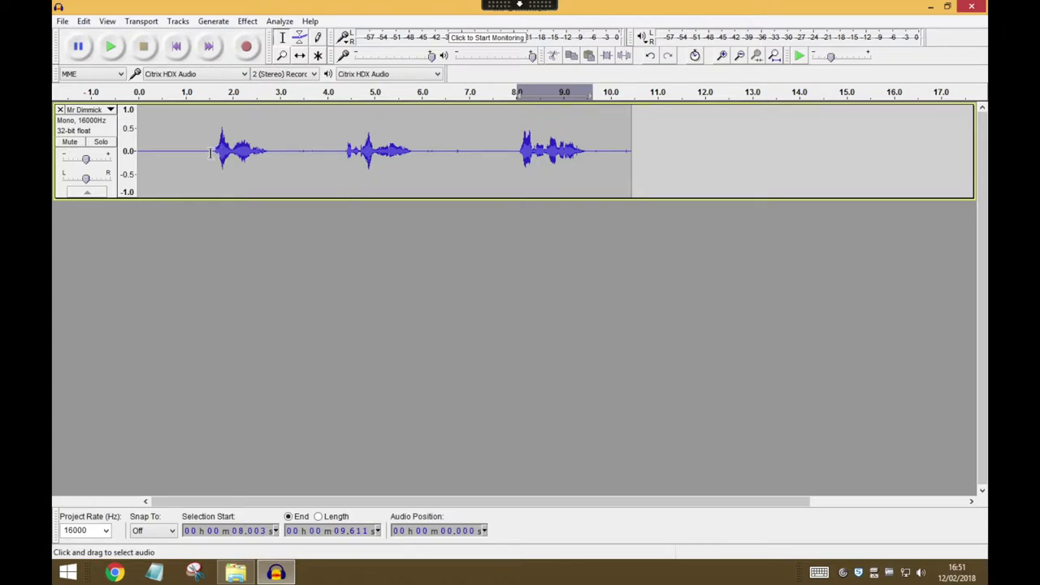
left_click_drag(212, 154, 273, 161)
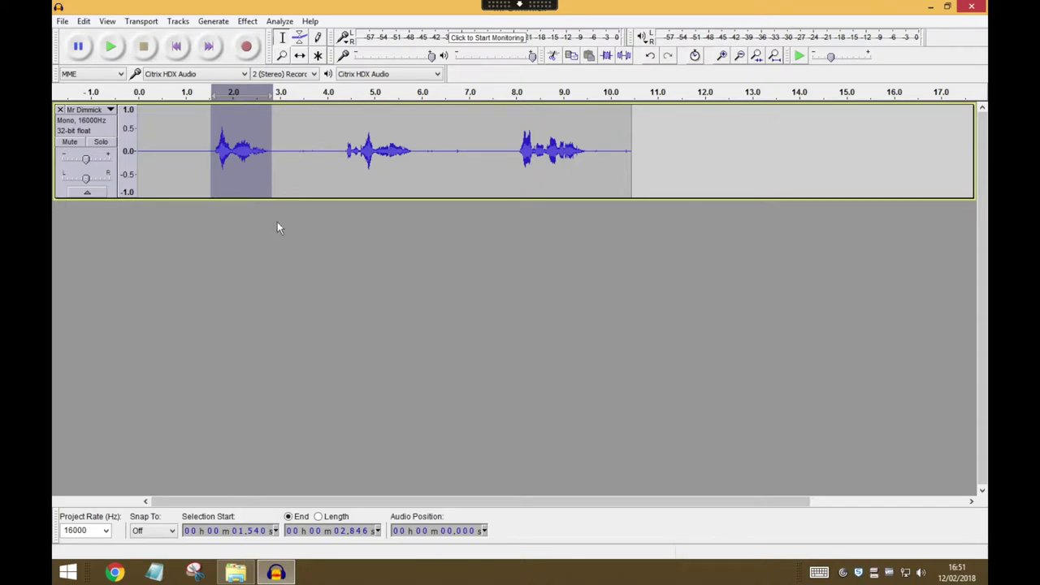
left_click(62, 22)
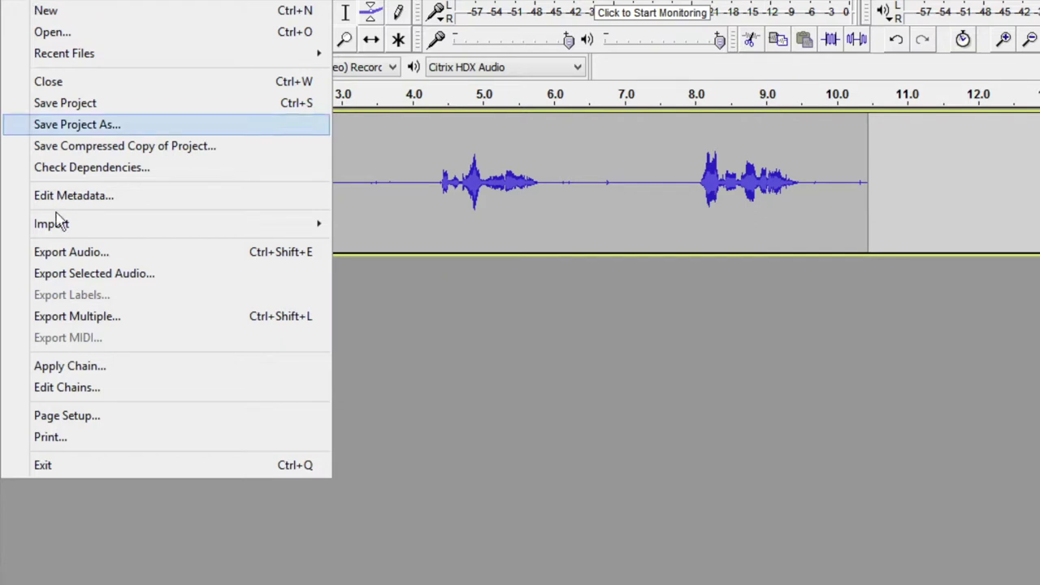
- Export the selected audio, keeping the WAV signed 16-bit PCM format
left_click(182, 279)
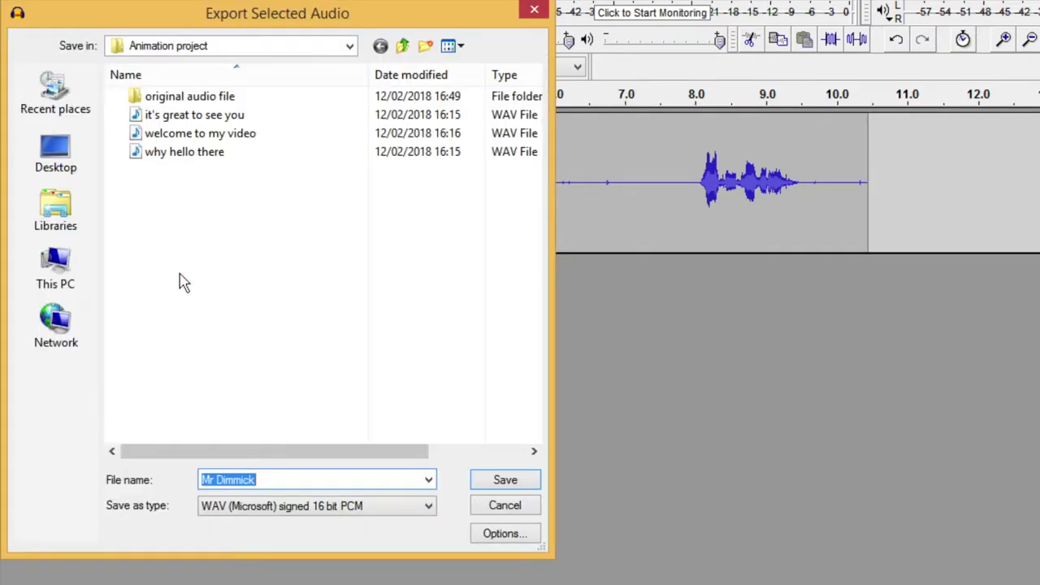
left_click(225, 515)
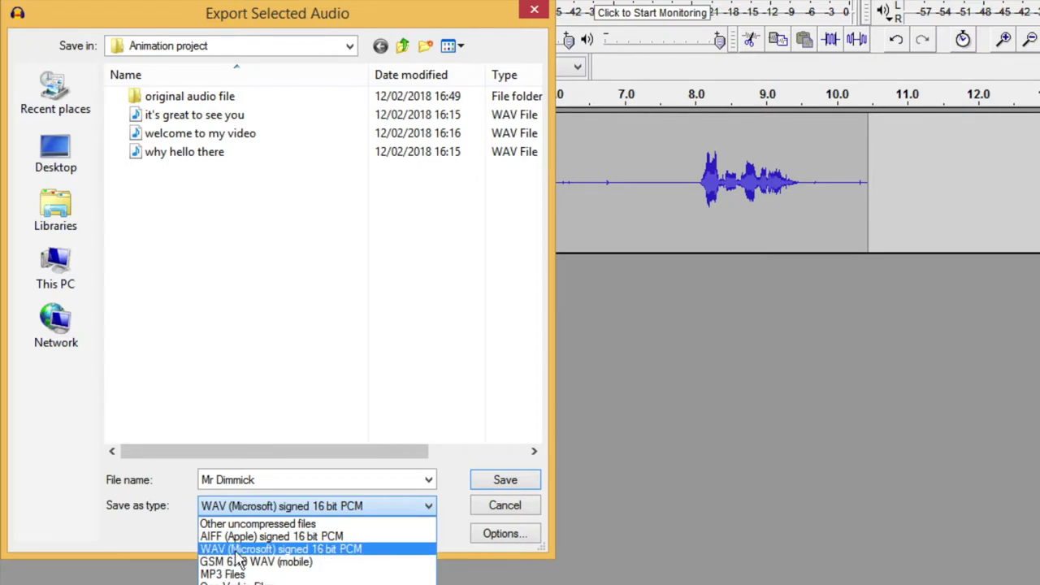
left_click(226, 550)
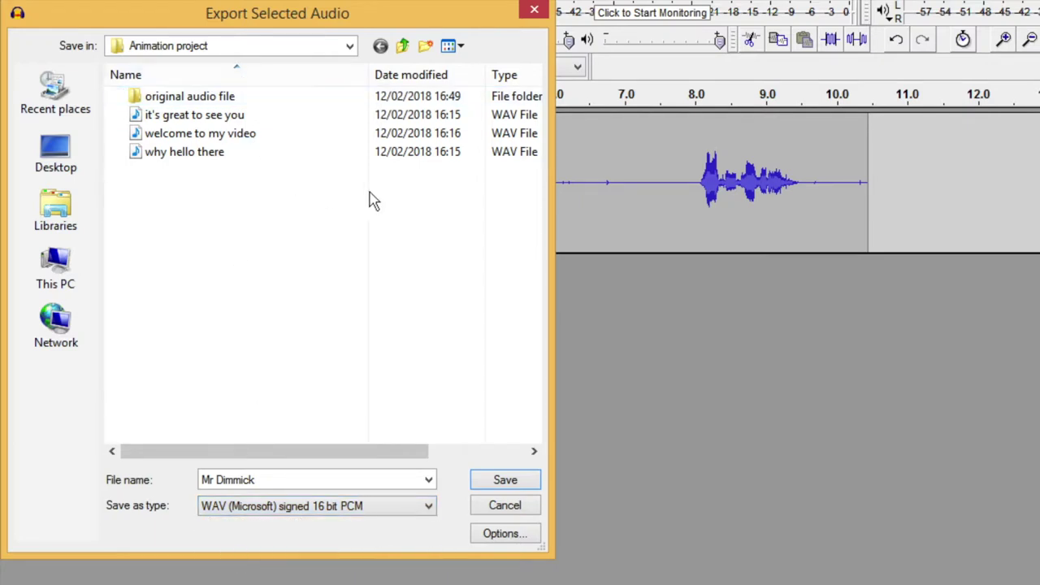
- Create and open a new 'sections of speech' folder inside Animation project
left_click(426, 45)
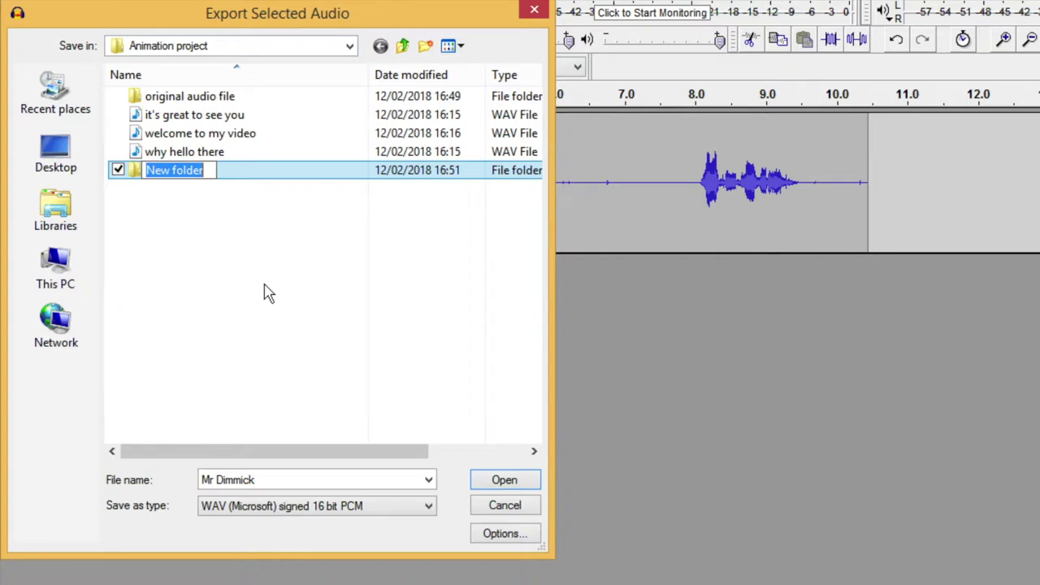
type("sections ")
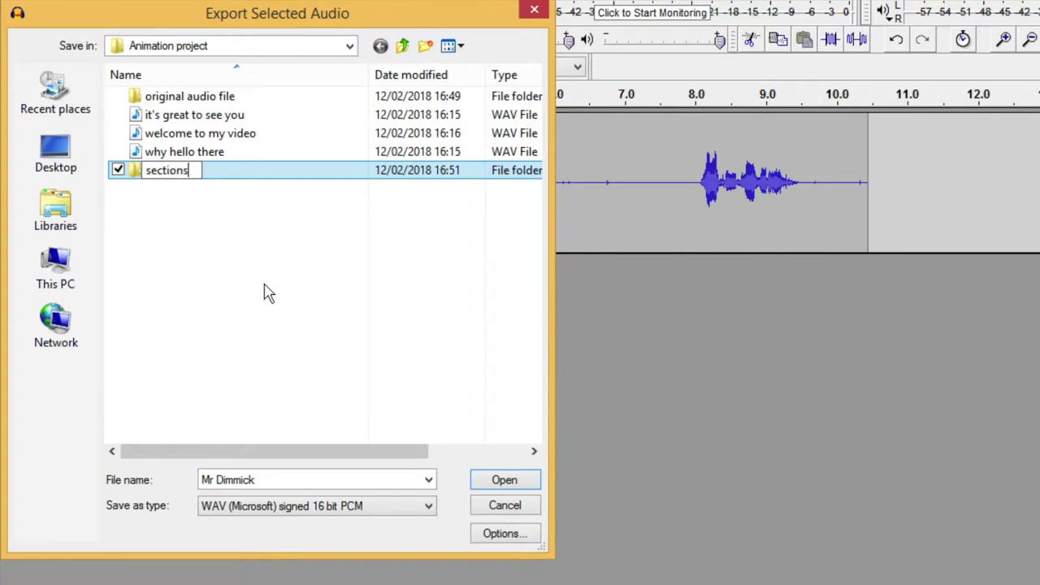
type("of speech")
key("Return")
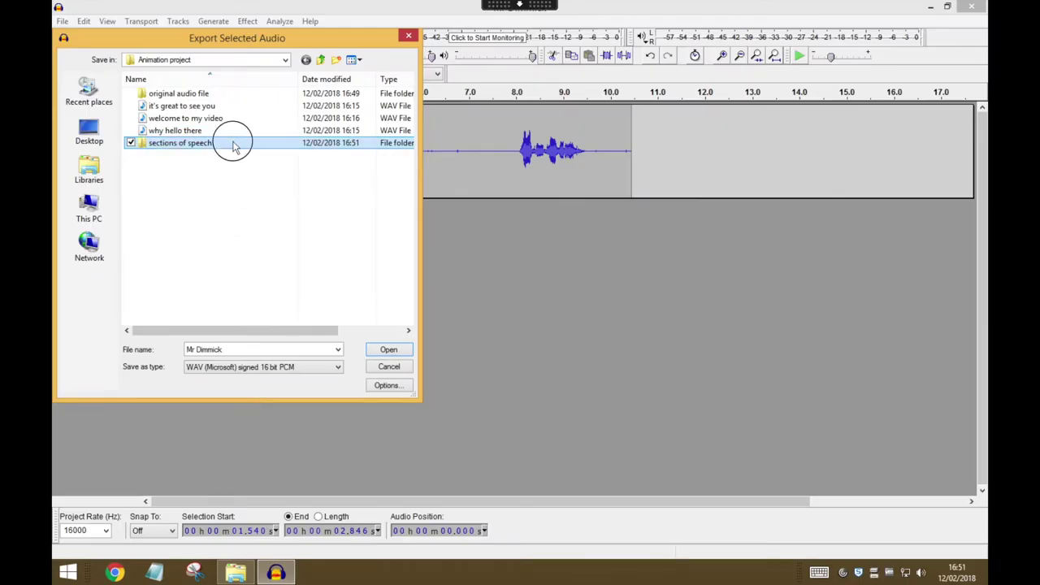
double_click(233, 145)
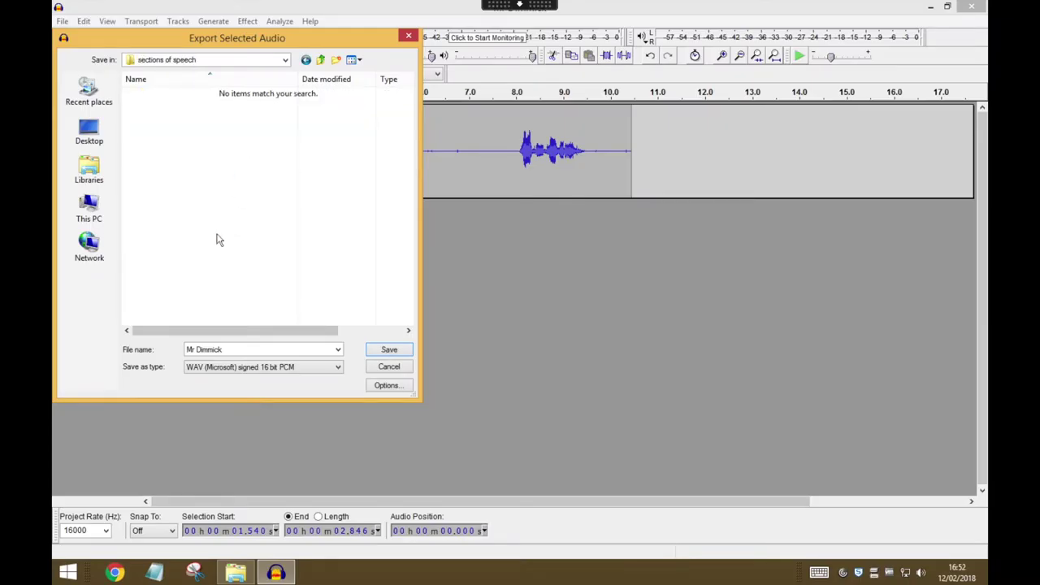
- Save the first phrase as the WAV 'hello there' with empty metadata
left_click(243, 350)
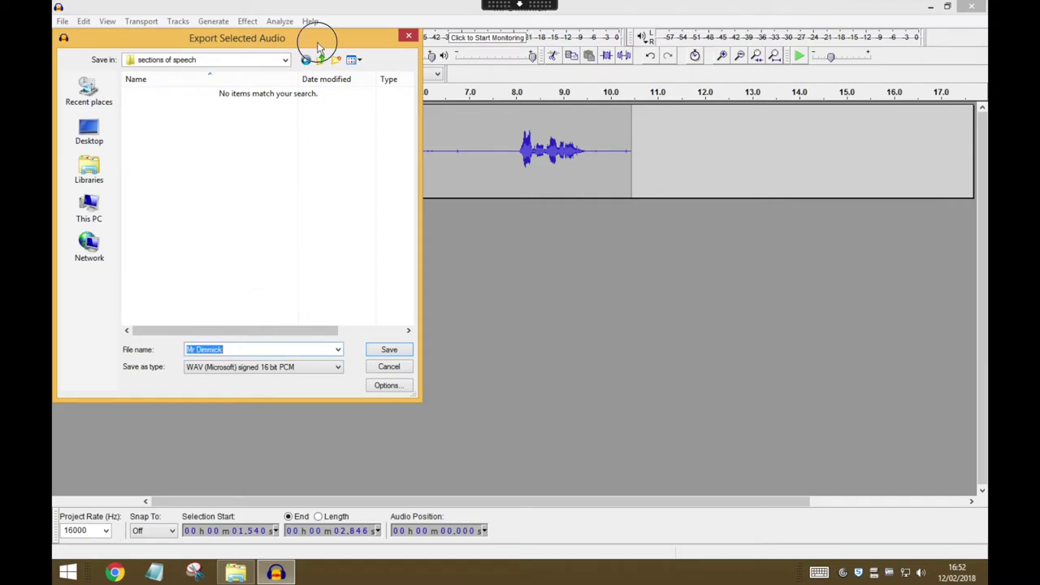
left_click_drag(317, 46, 586, 88)
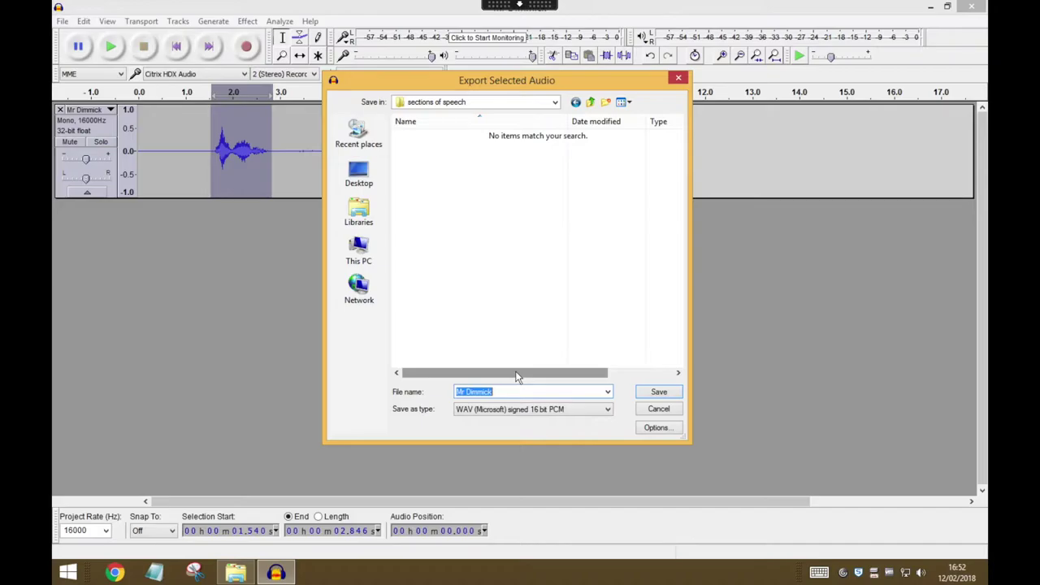
type("hello there")
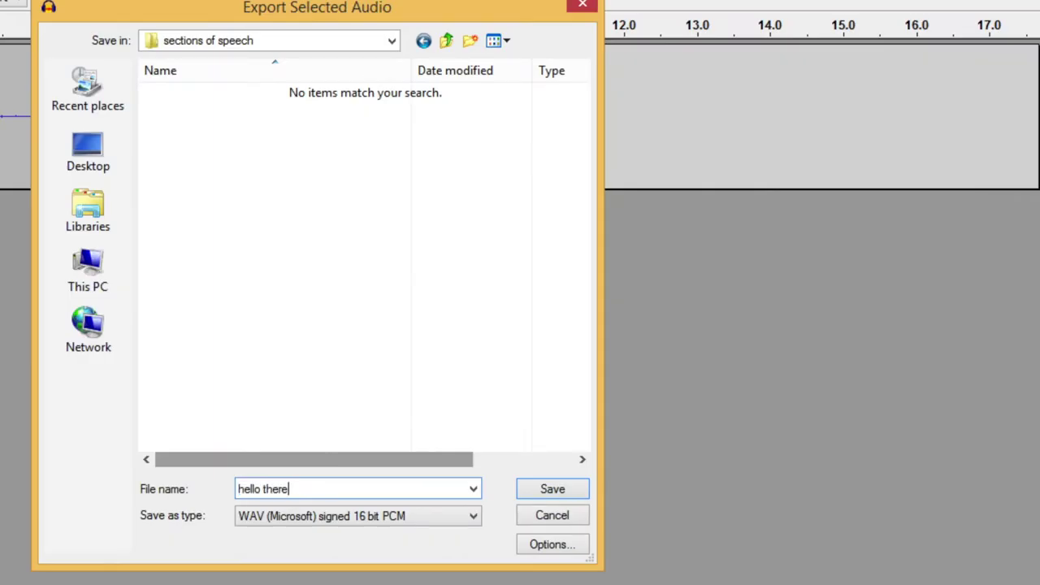
left_click(580, 486)
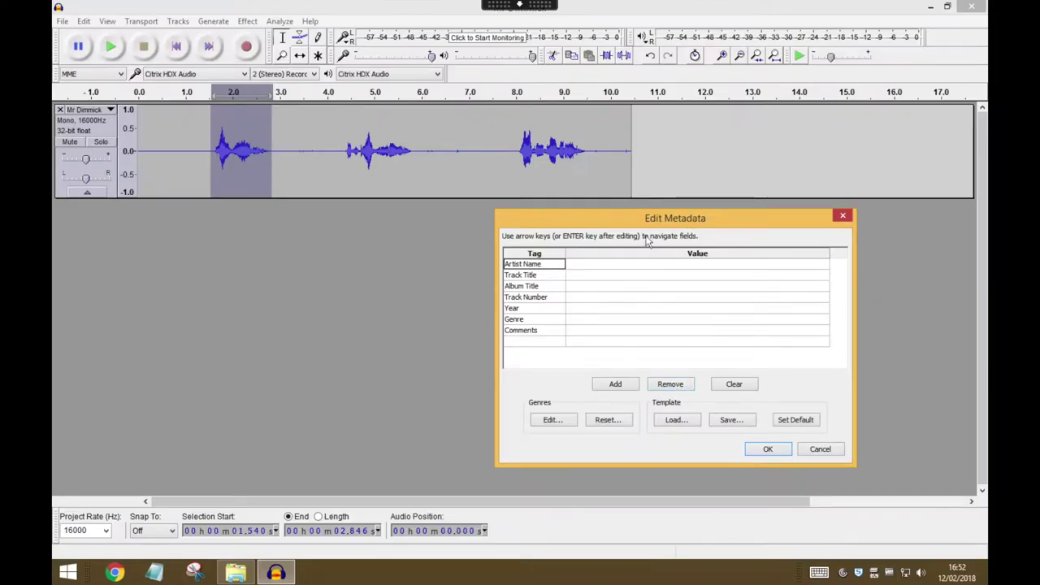
left_click(764, 447)
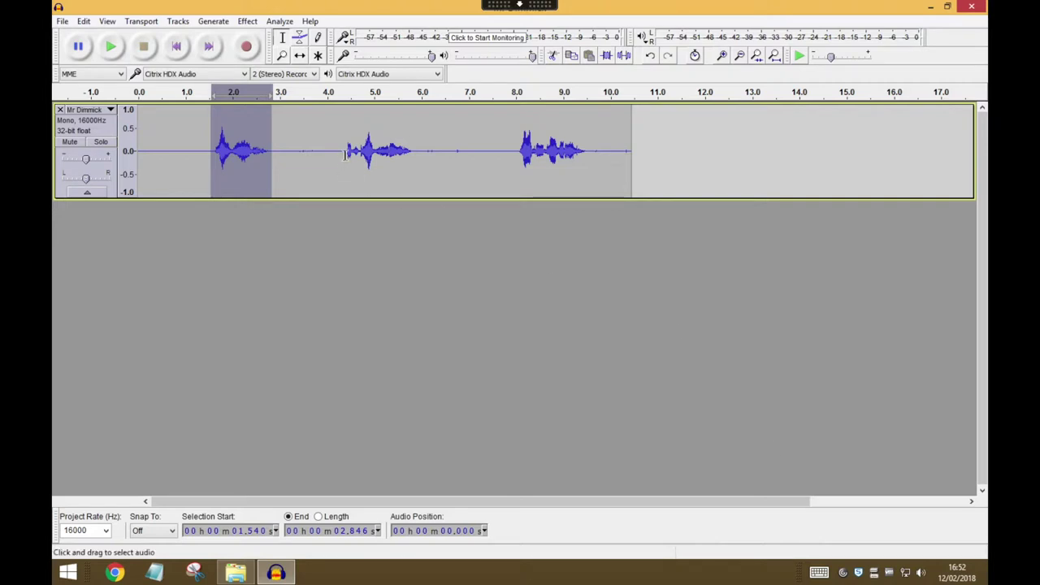
- Export the second phrase, 4.345–5.830 s, as the WAV 'Its great to see yo'
left_click_drag(344, 155, 413, 159)
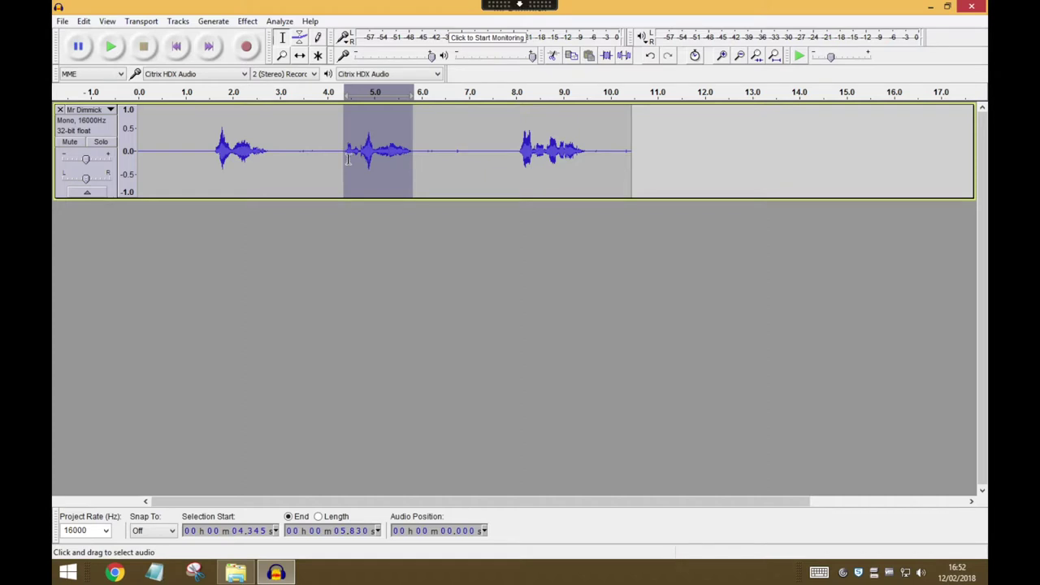
left_click(62, 21)
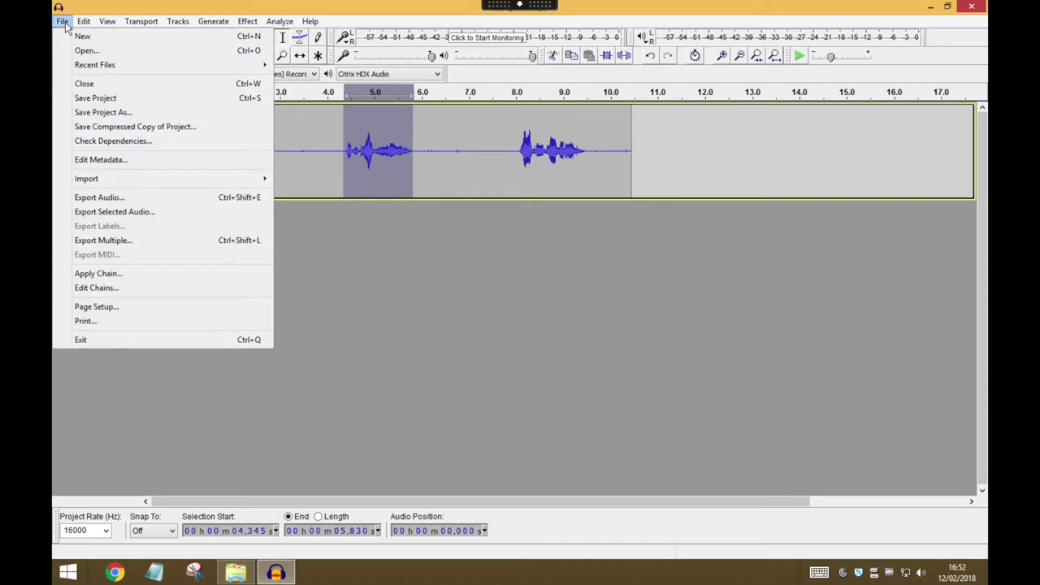
left_click(121, 209)
type("I")
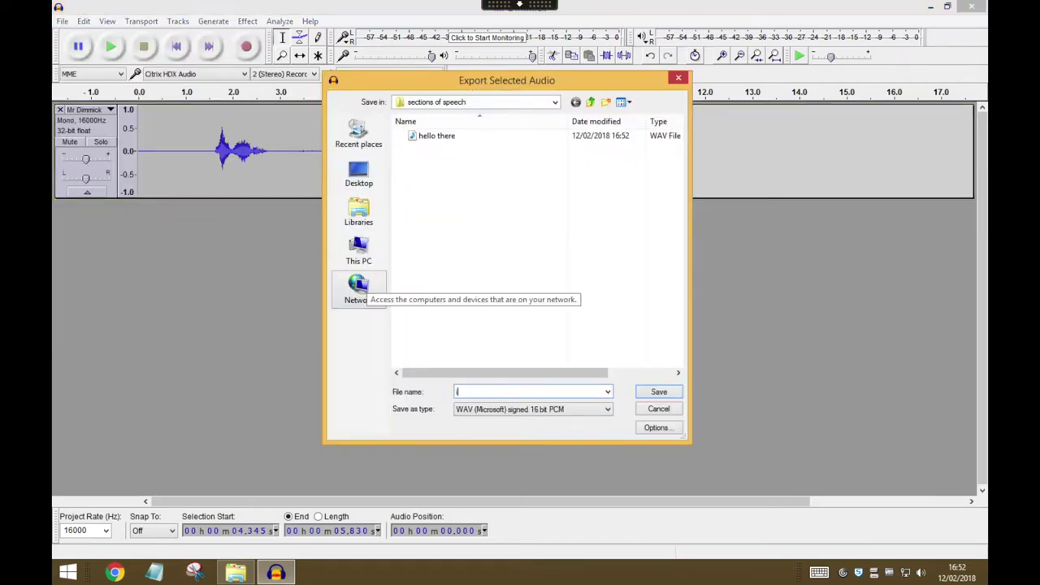
type("ts great to see you")
key("Return")
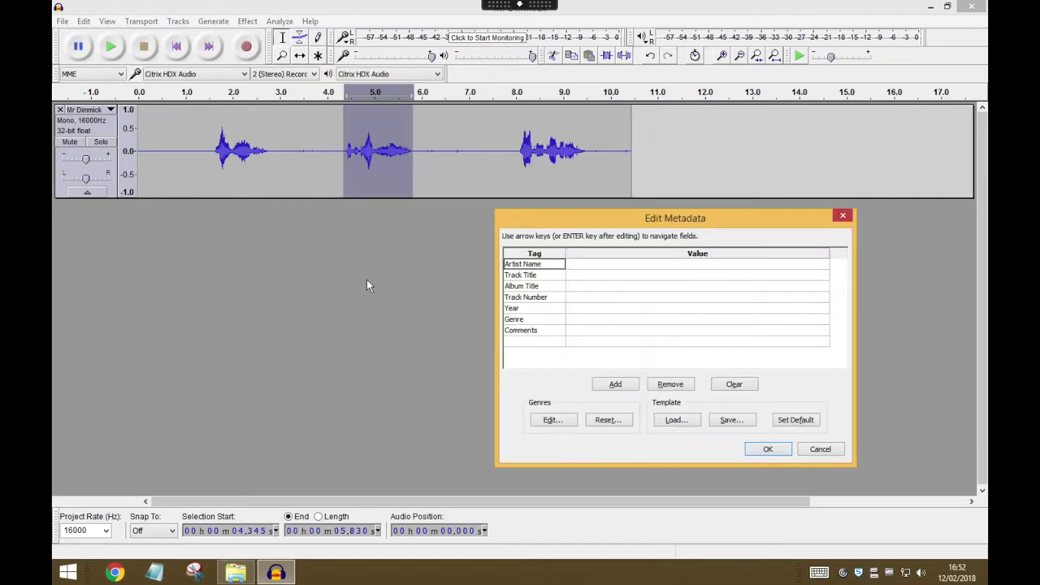
key("Return")
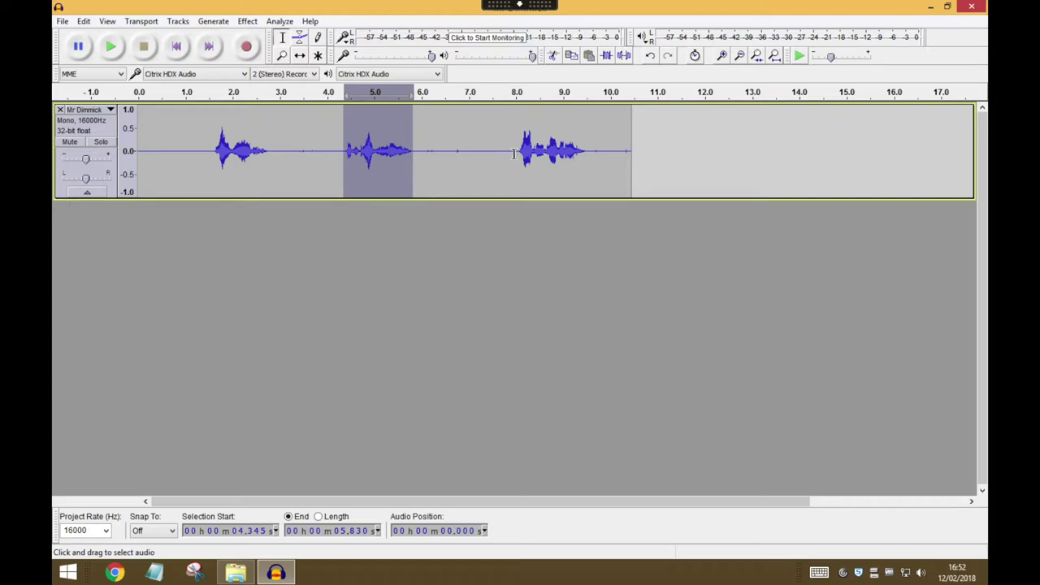
left_click_drag(514, 154, 590, 160)
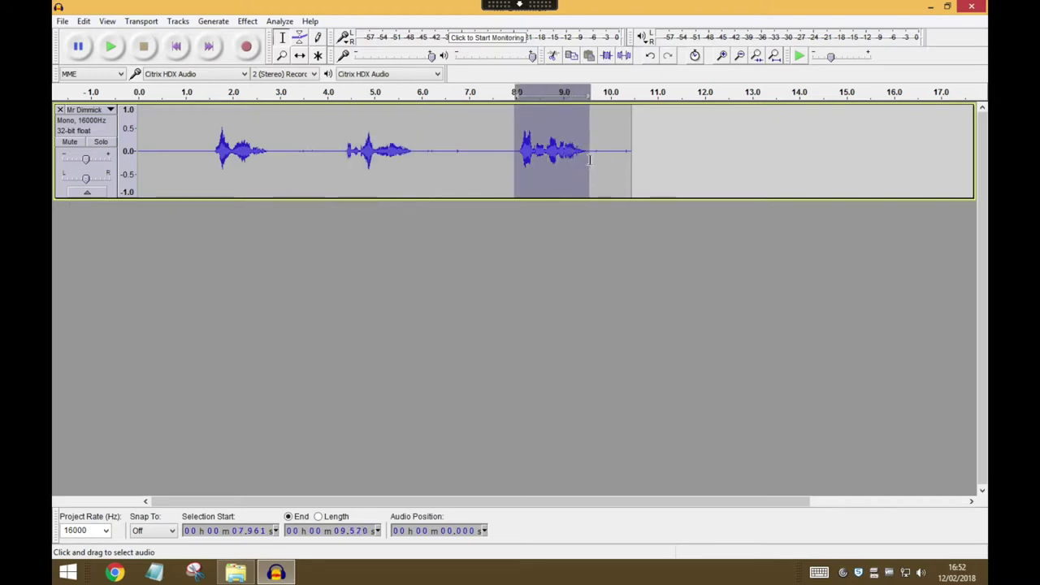
- Export the selected third phrase, 7.961–9.570 s, as the WAV 'welcome to my video'
left_click(63, 22)
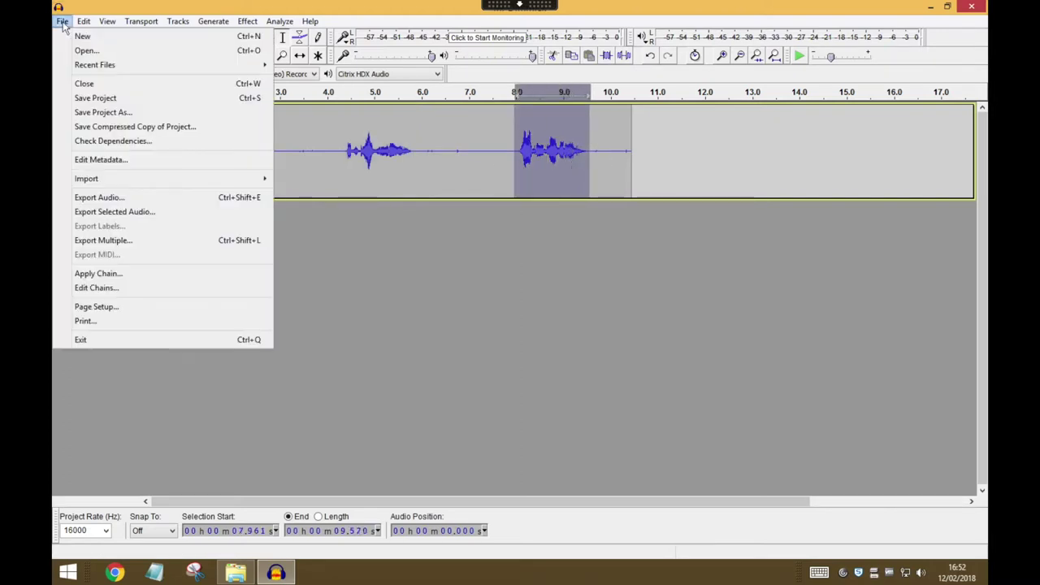
left_click(156, 211)
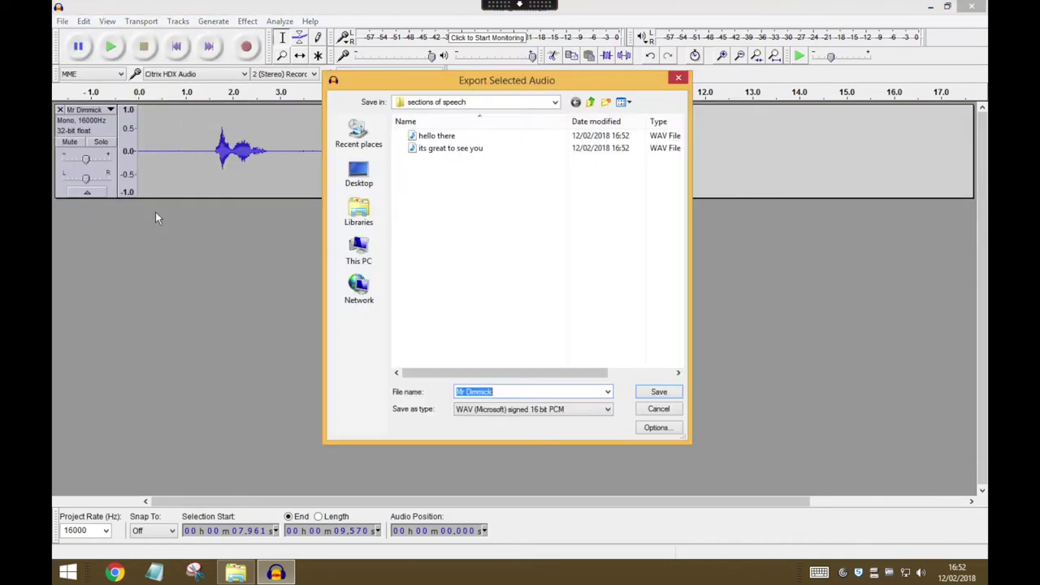
type("welcome to my video")
left_click(657, 393)
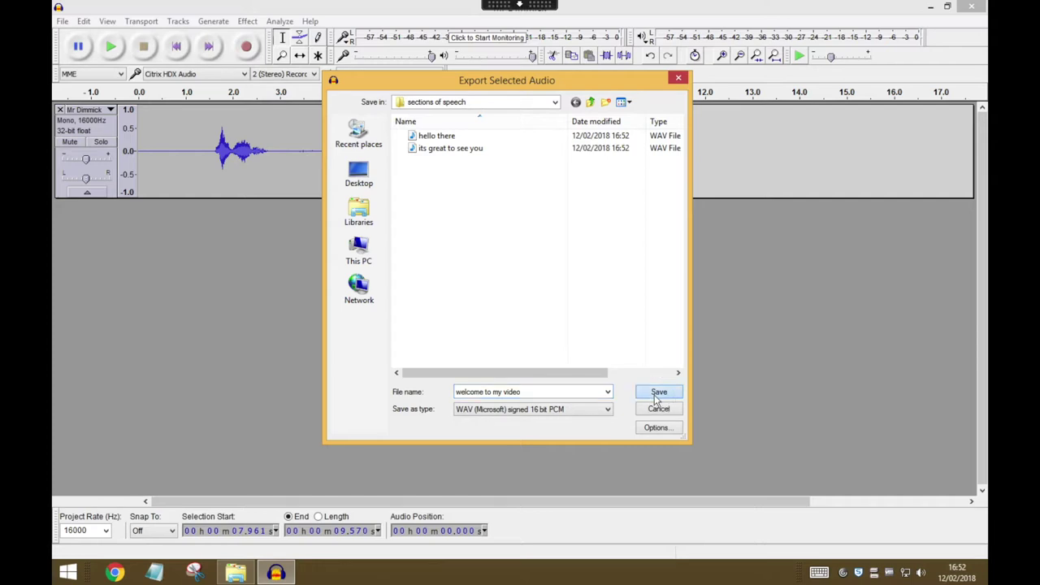
left_click(768, 451)
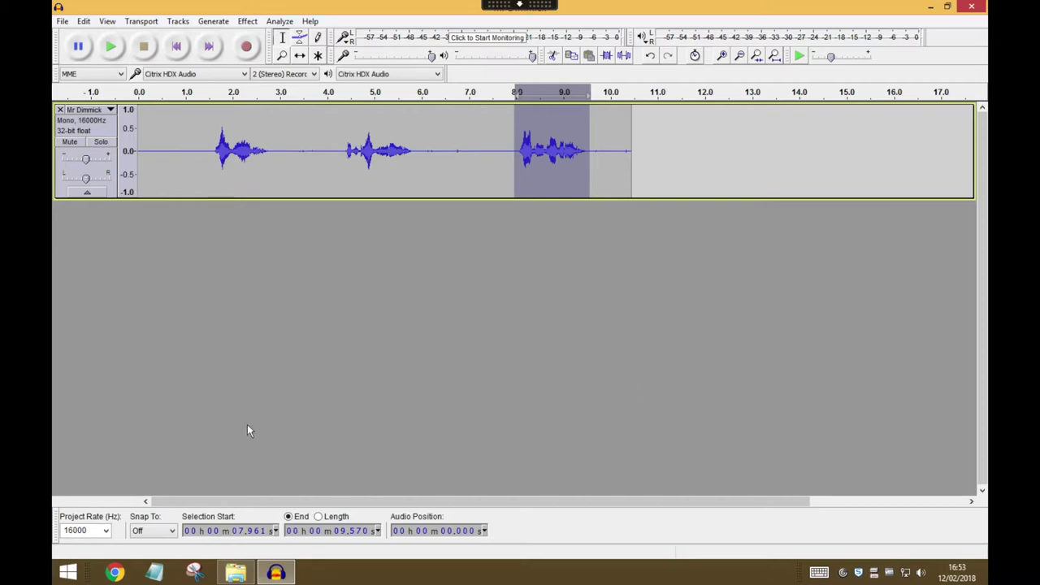
- Open the sections of speech folder in File Explorer to check the three phrase WAVs
left_click(236, 573)
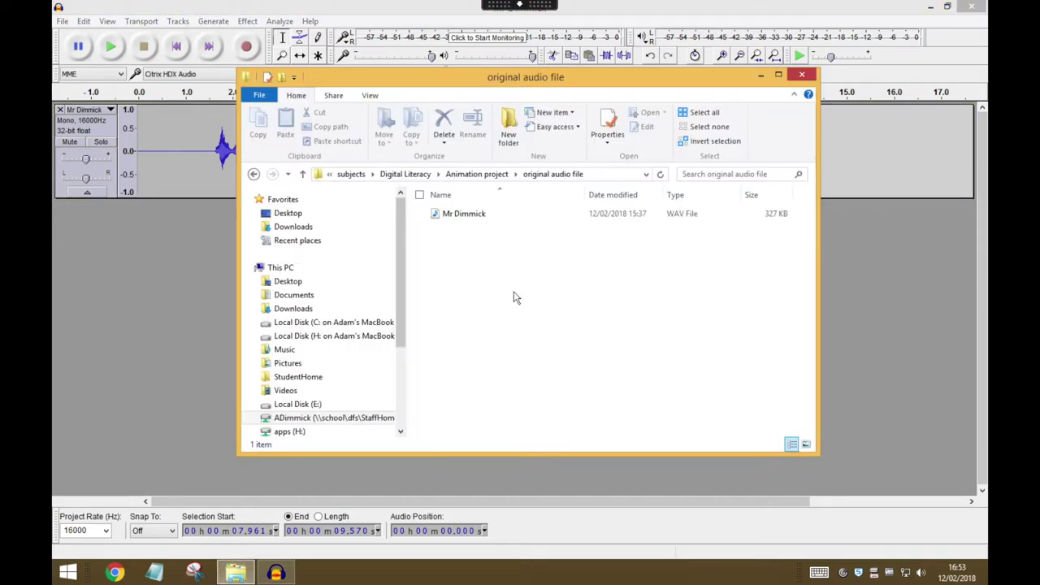
left_click(476, 173)
left_click(471, 228)
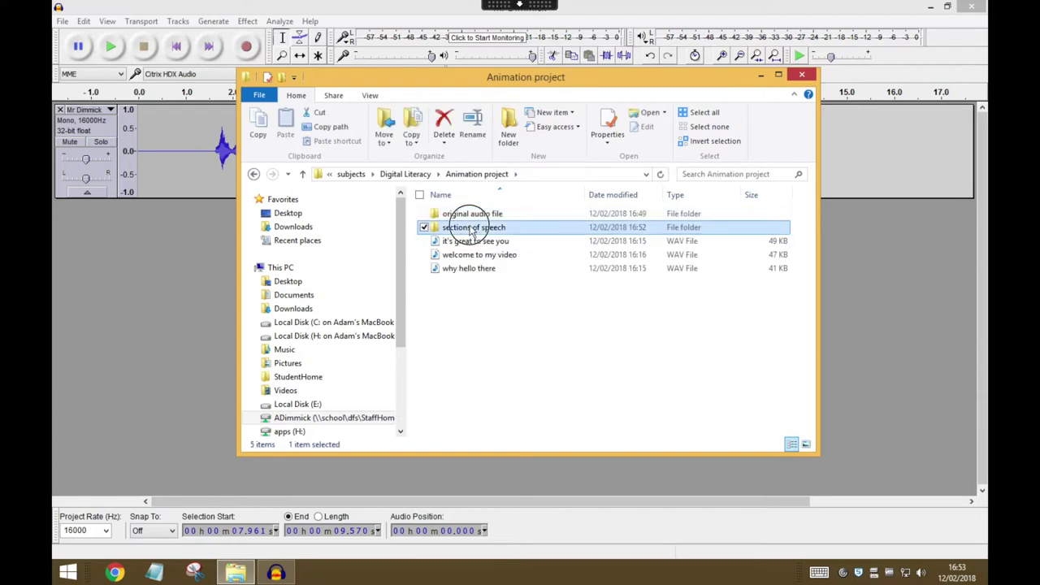
double_click(472, 228)
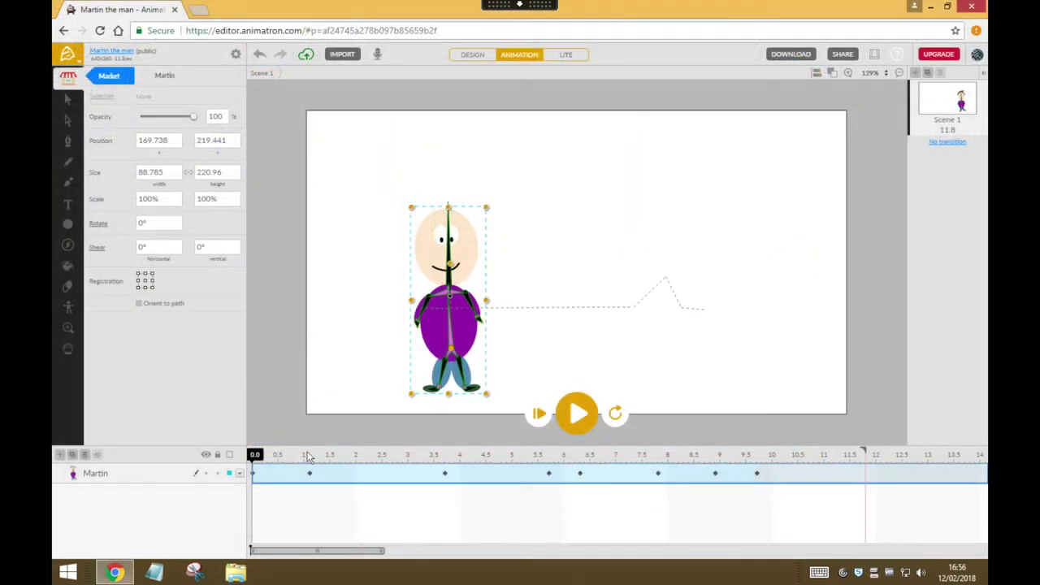
- Move the Animatron playhead to 0.5 s and play Martin's walking-and-waving animation
left_click(278, 455)
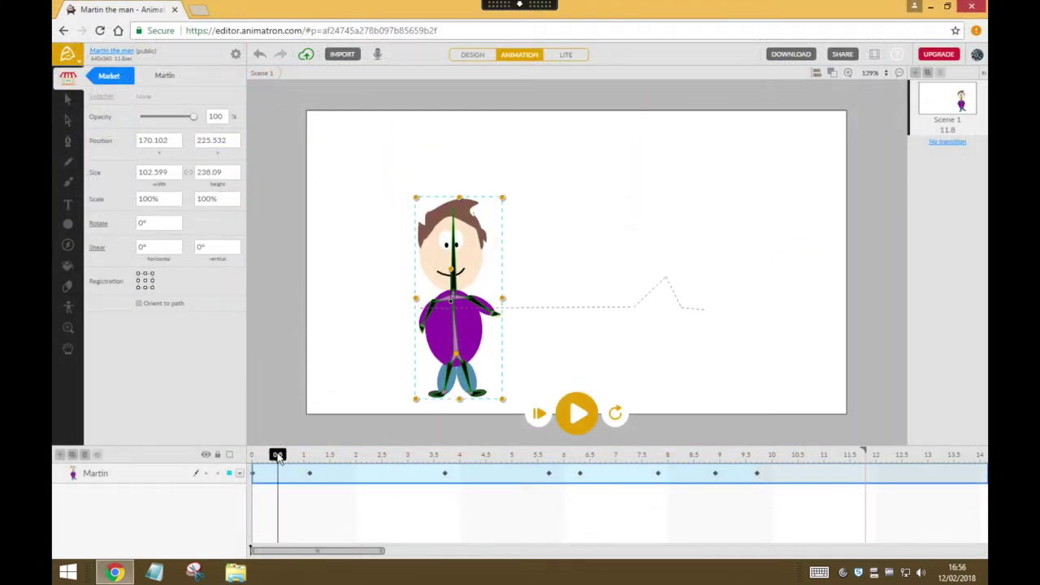
left_click(580, 413)
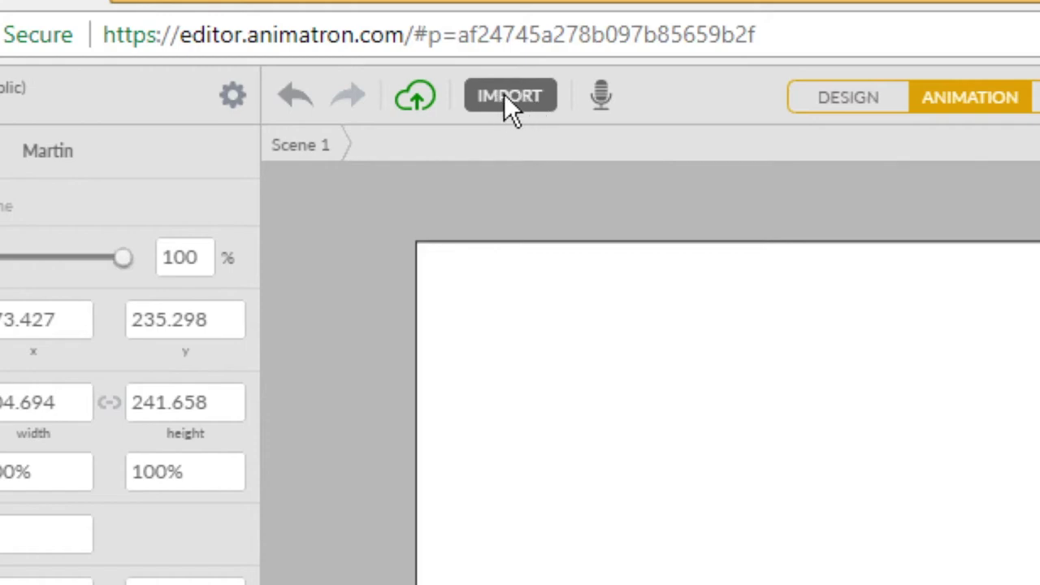
- Import the three phrase WAVs from the Documents folder into the project as audio tracks
left_click(512, 93)
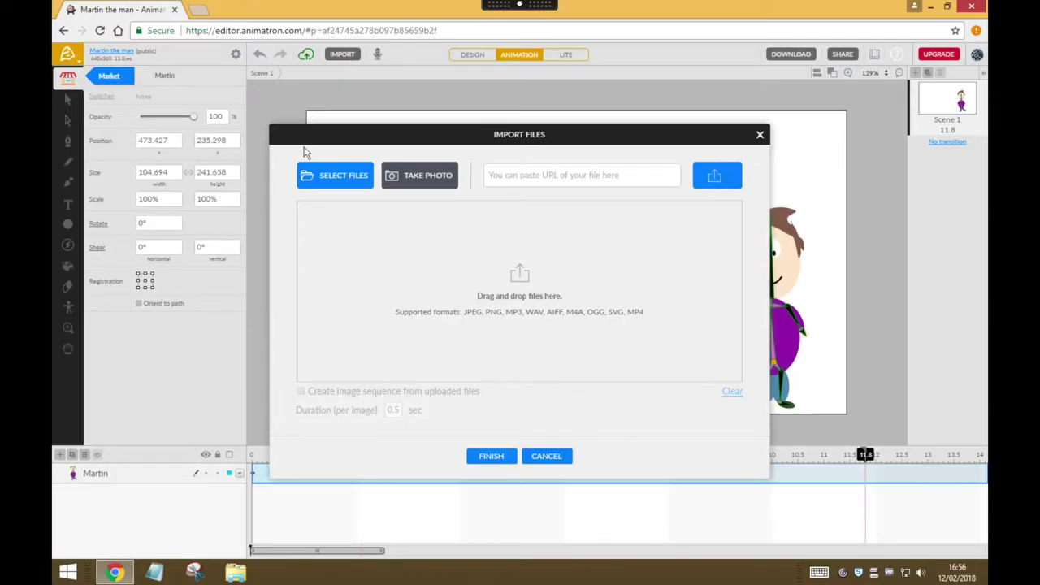
left_click(341, 179)
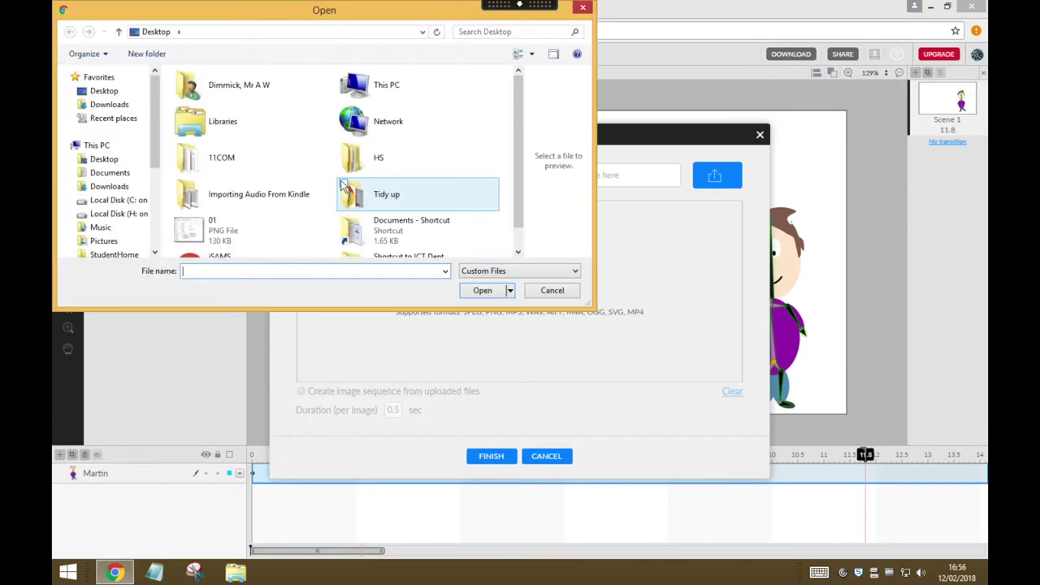
double_click(399, 232)
left_click_drag(516, 106, 473, 195)
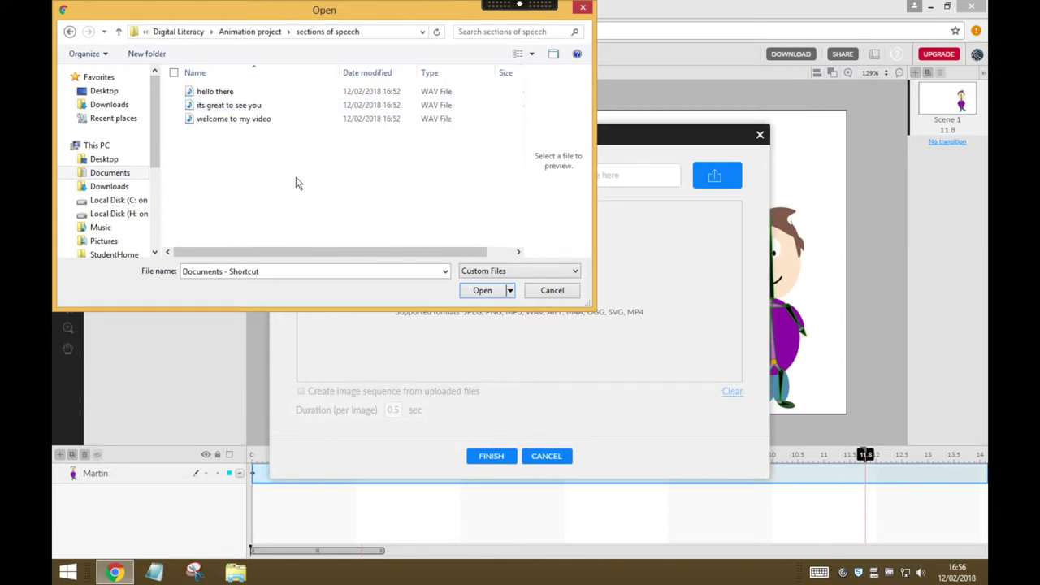
left_click_drag(321, 175, 193, 95)
left_click(482, 291)
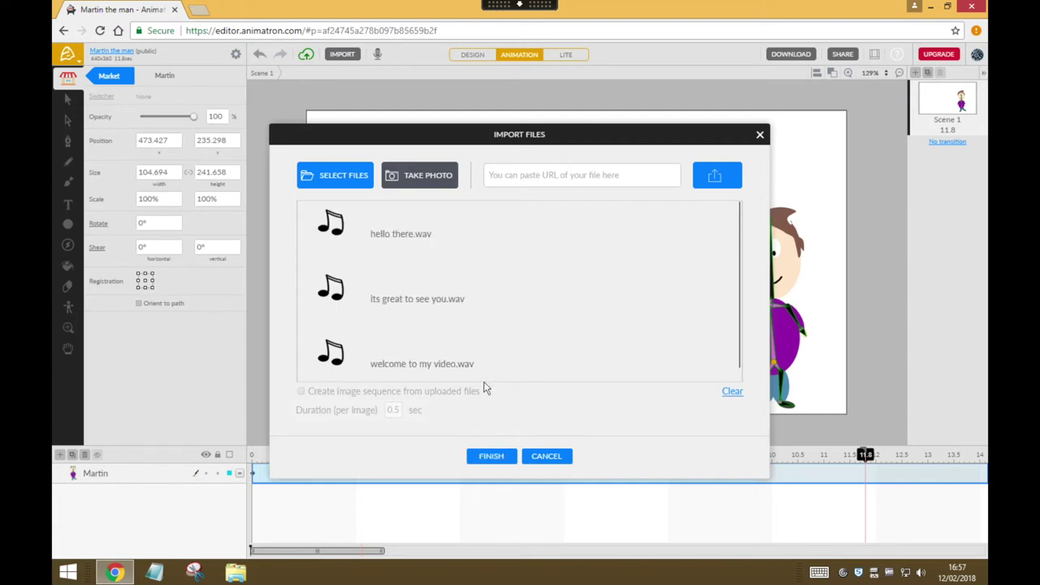
left_click(500, 456)
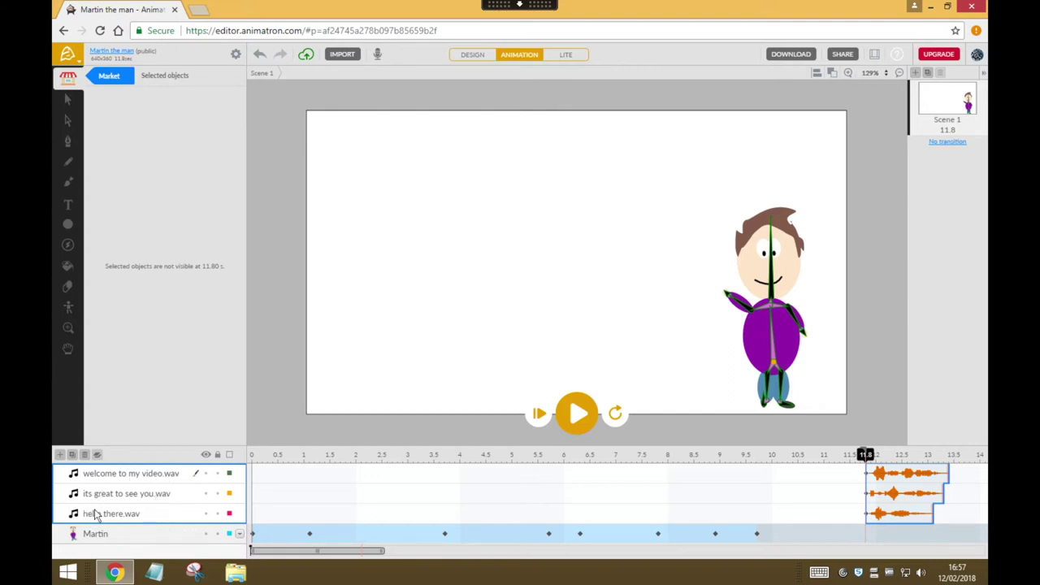
left_click(800, 512)
- Move the hello there.wav clip to start near 0.5 s on the timeline
left_click(899, 514)
left_click_drag(901, 515, 299, 512)
left_click(258, 456)
left_click_drag(258, 460, 451, 476)
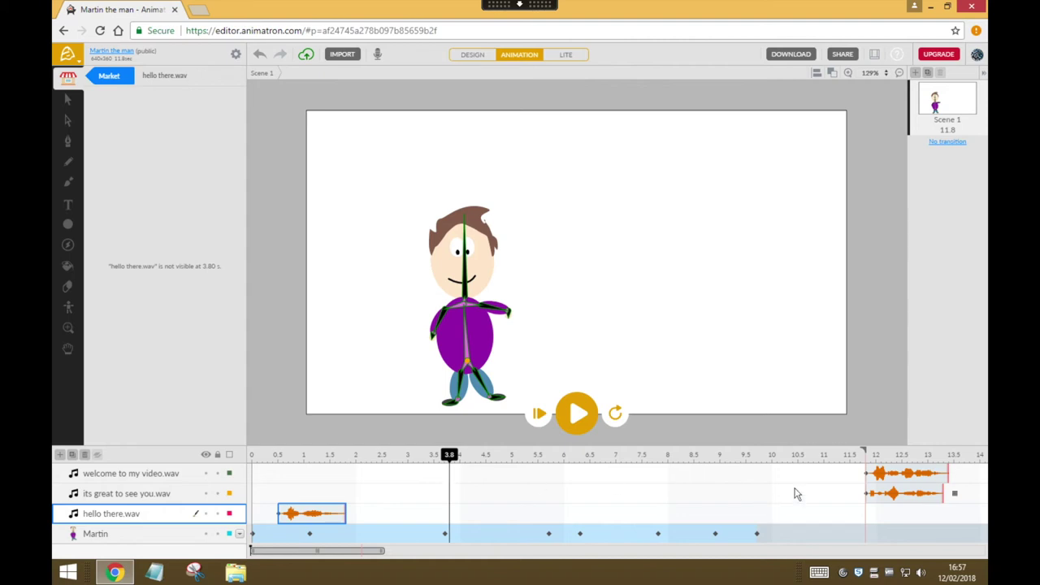
- Shift welcome to my video.wav to about 3.5 s and its great to see you.wav to about 7.8 s
left_click_drag(899, 474, 471, 472)
left_click_drag(409, 452, 657, 456)
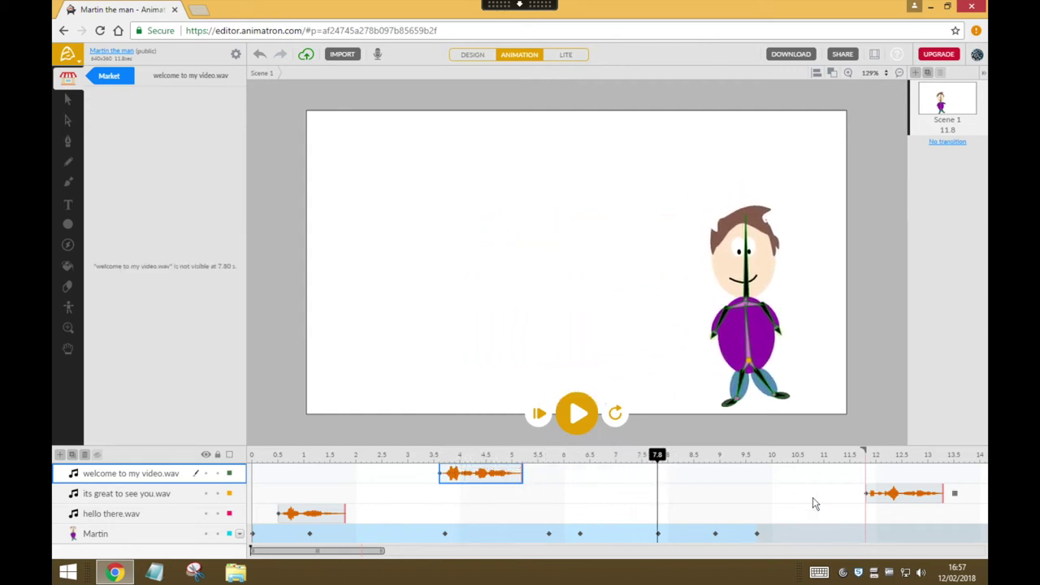
left_click_drag(893, 495, 692, 496)
left_click(693, 496)
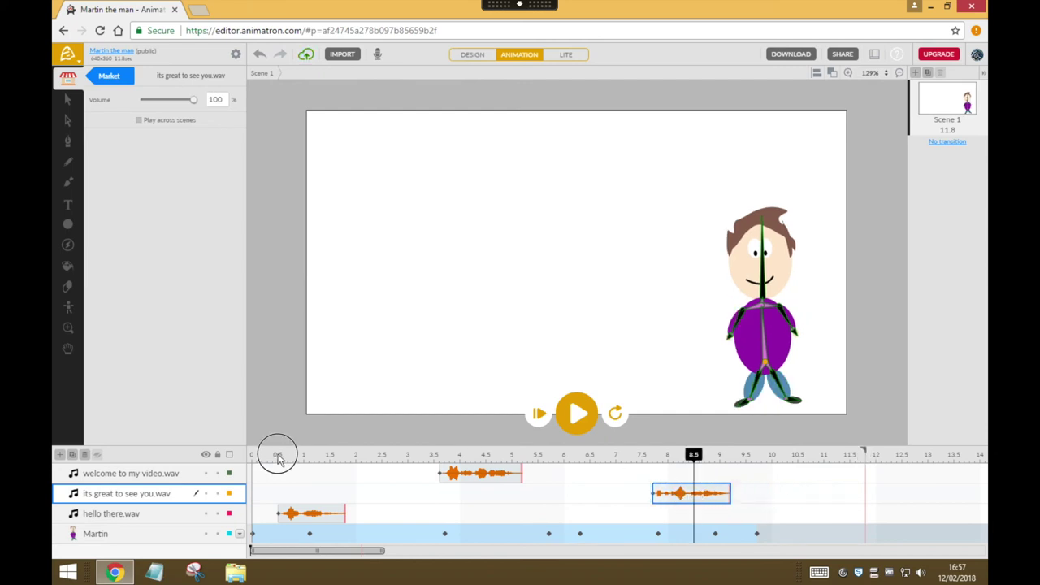
left_click(278, 456)
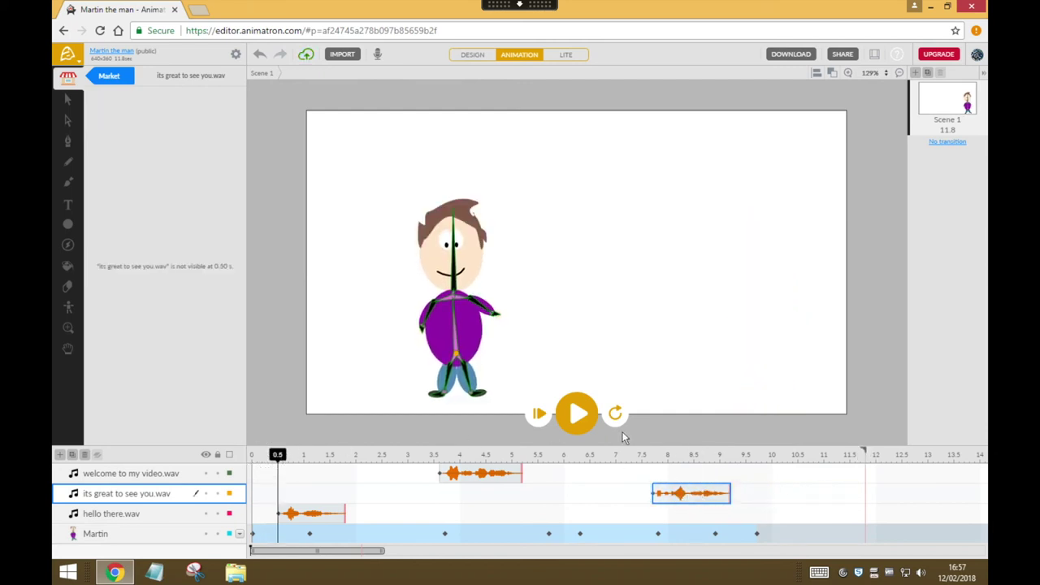
- Play the animation from 0.5 s to hear the three repositioned voice clips
left_click(578, 414)
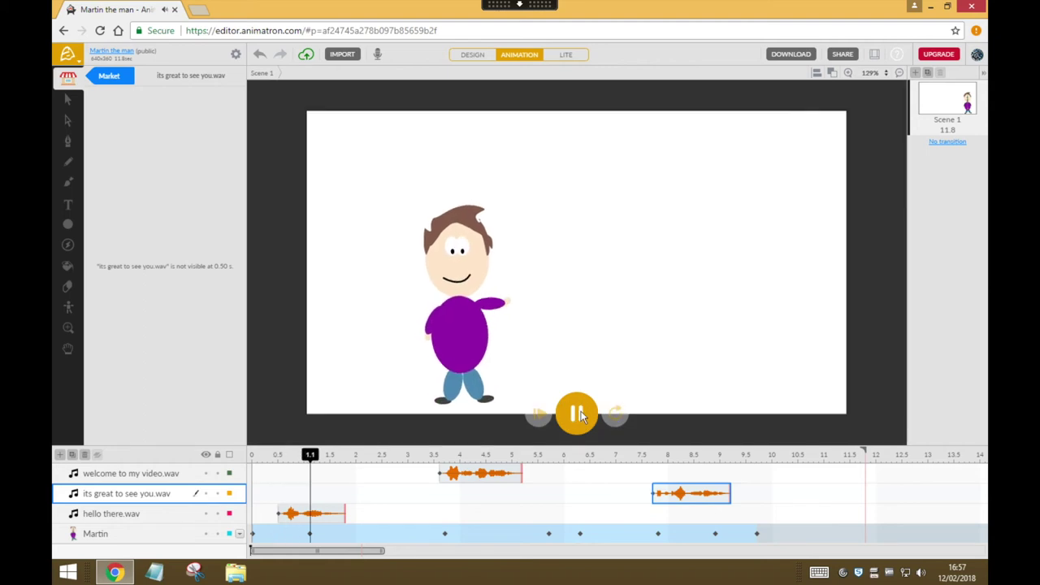